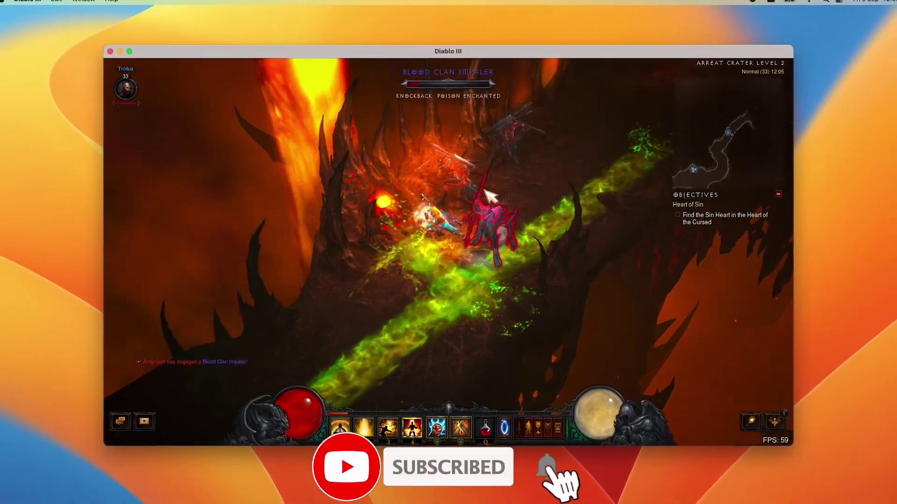
Attack the Blood Clan Impaler in Arreat Crater Level 2
left_click(473, 212)
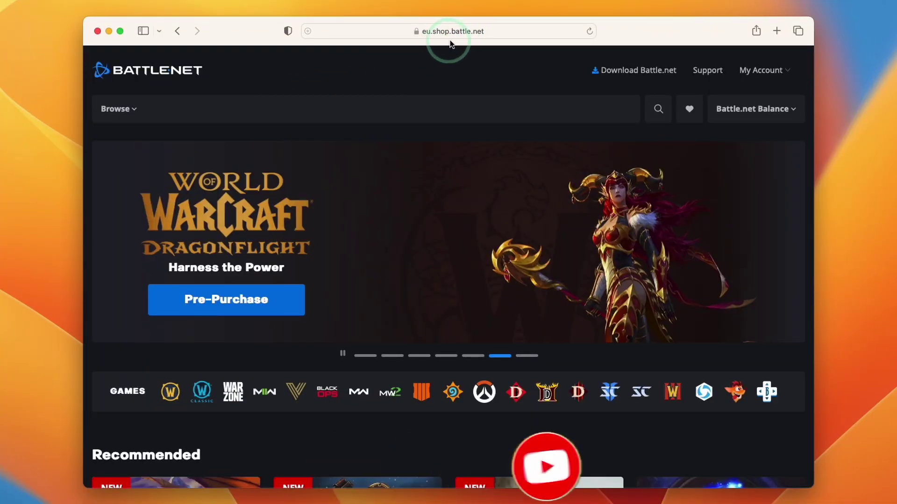
Download the Battle.net Desktop App from the shop page, allowing downloads from blizzard.com
left_click(619, 74)
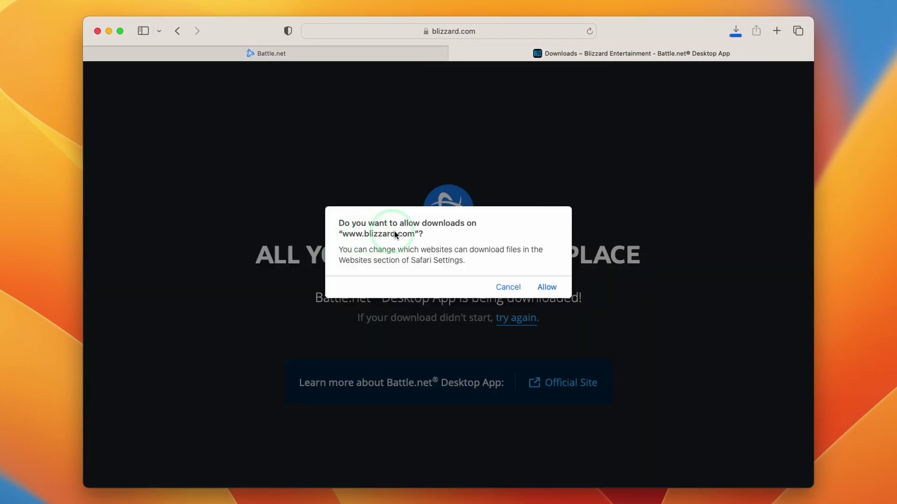
left_click(546, 287)
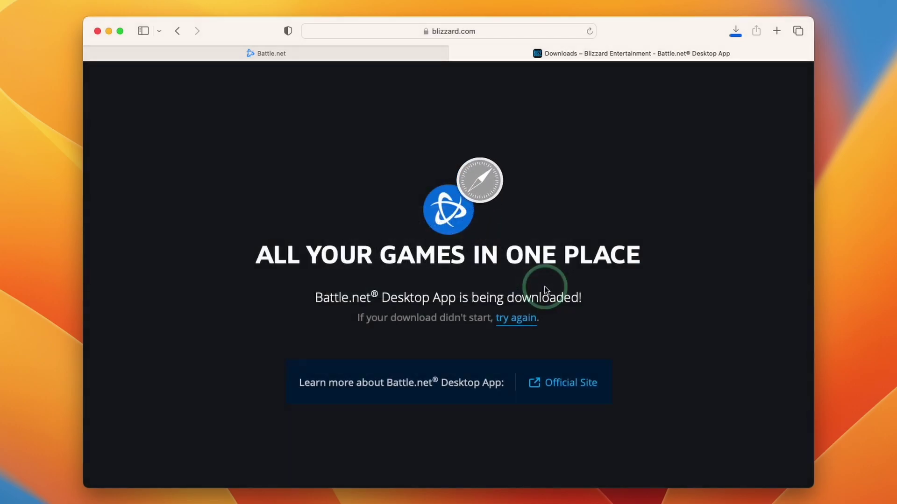
Launch Battle.net-Setup from the Downloads folder and confirm opening the internet-downloaded app
left_click(108, 30)
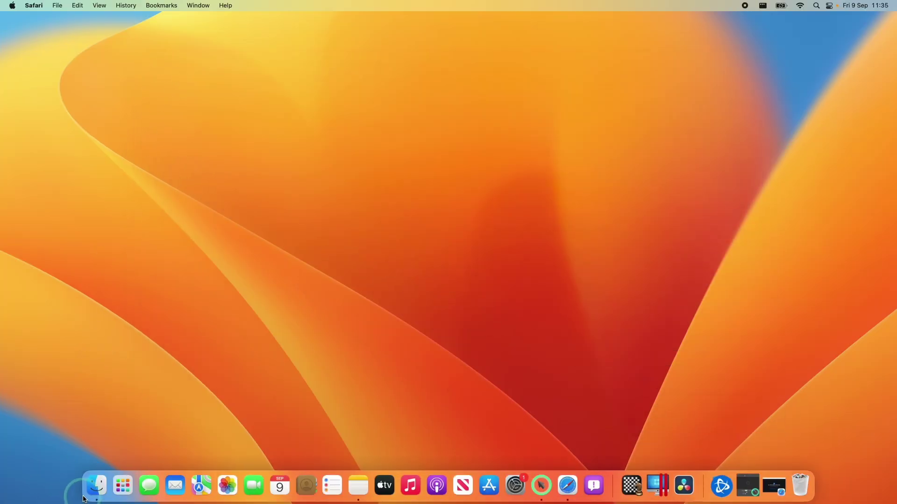
left_click(96, 498)
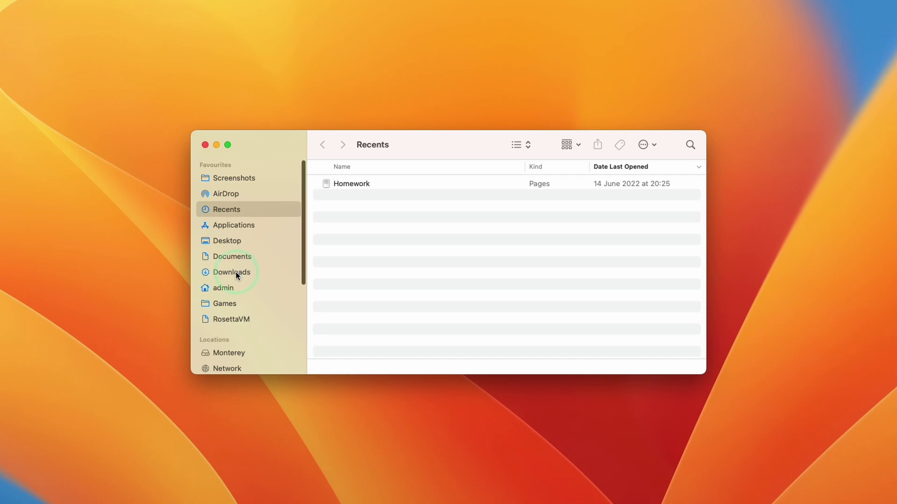
left_click(269, 274)
left_click(378, 185)
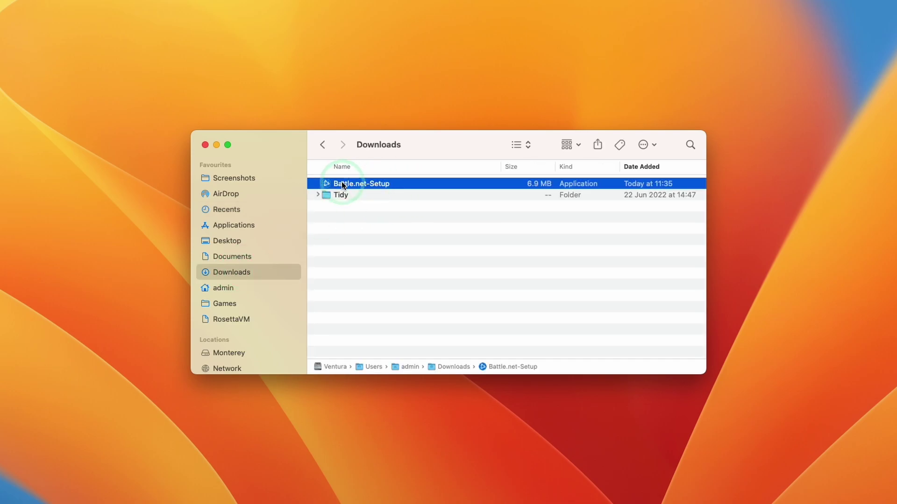
double_click(371, 186)
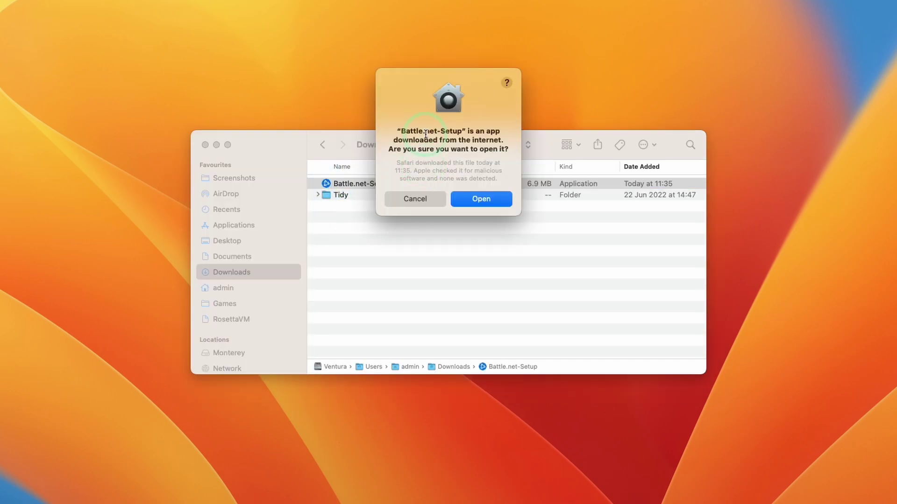
left_click(481, 200)
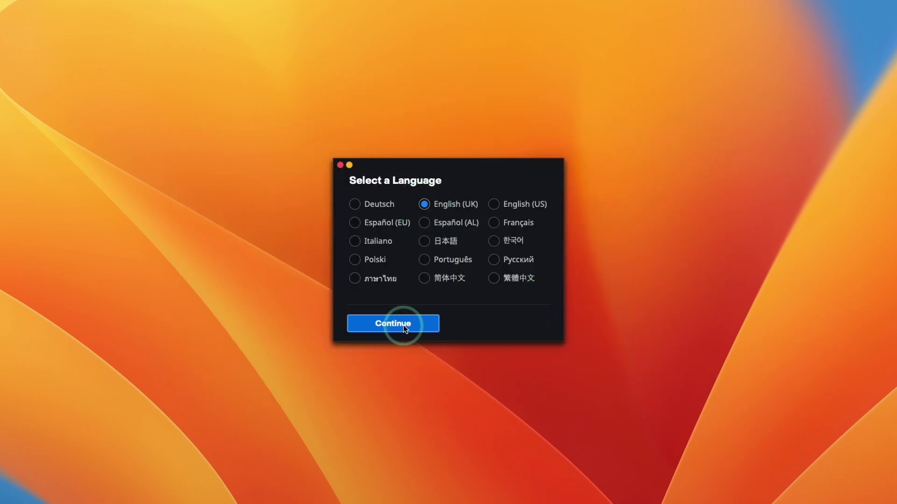
Install Battle.net to /Applications in English (UK), approving the certificate change with the admin password
left_click(402, 325)
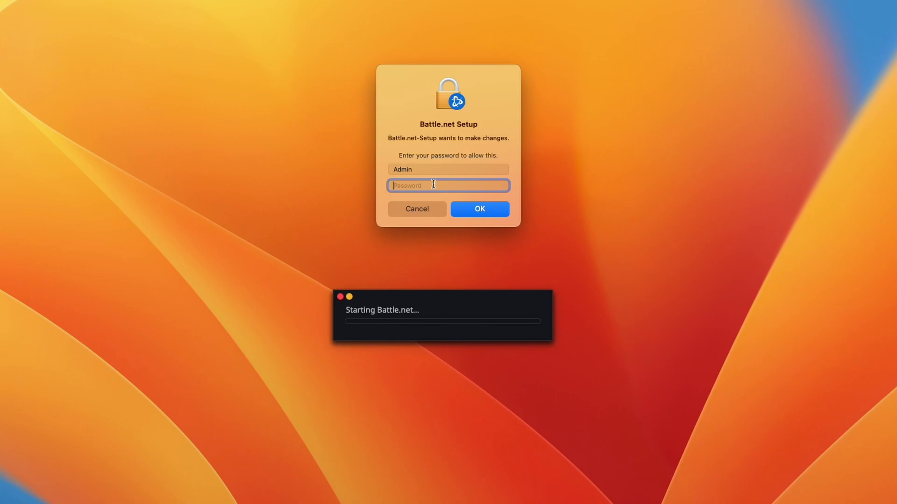
left_click(476, 206)
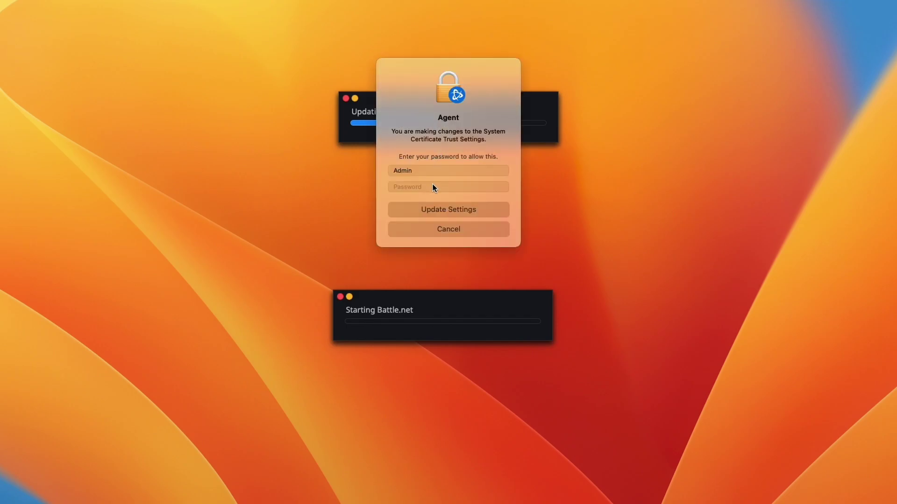
left_click(434, 187)
type("•••••")
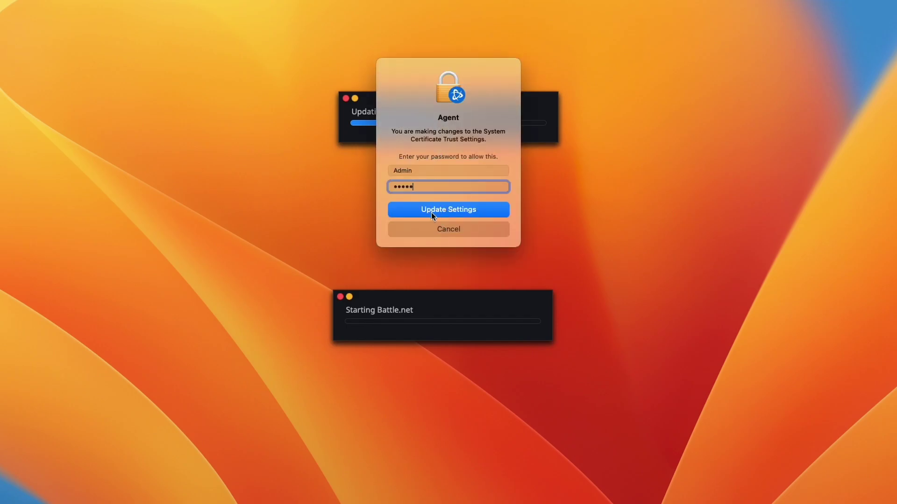
left_click(431, 212)
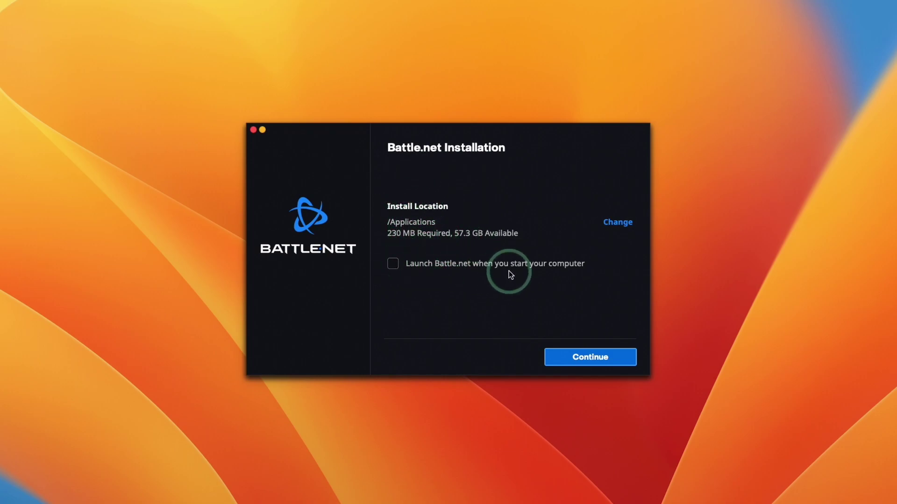
left_click(578, 365)
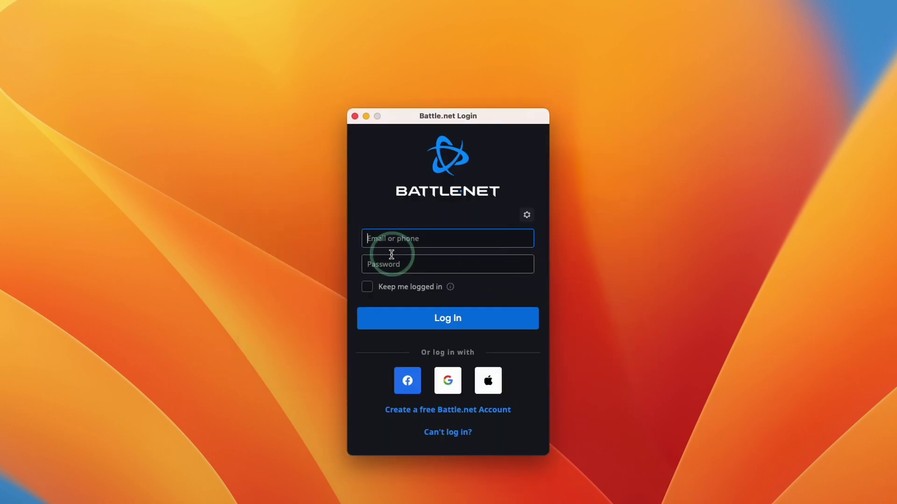
Look at the free account sign-up form, then return to the Battle.net login form
left_click(395, 269)
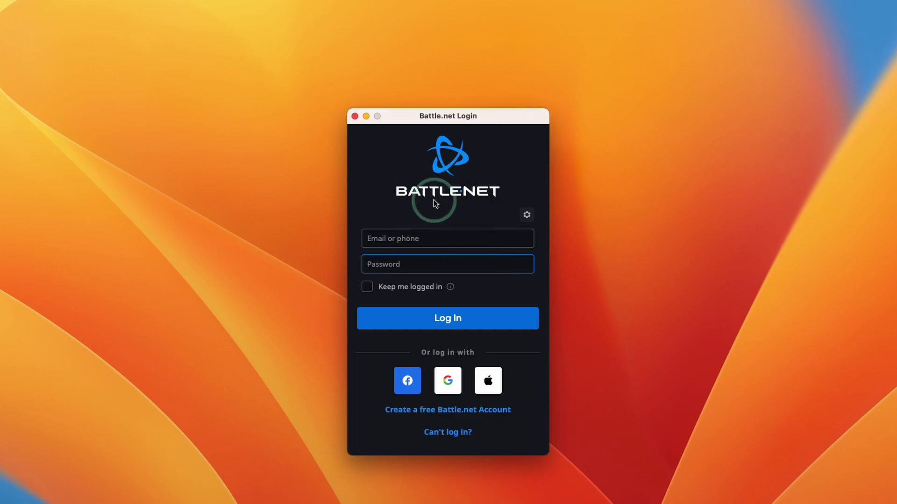
left_click(406, 411)
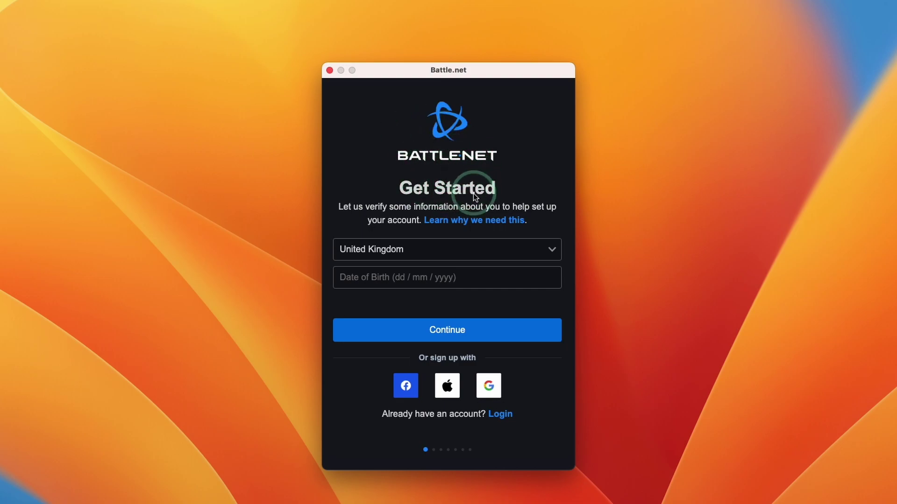
left_click(506, 418)
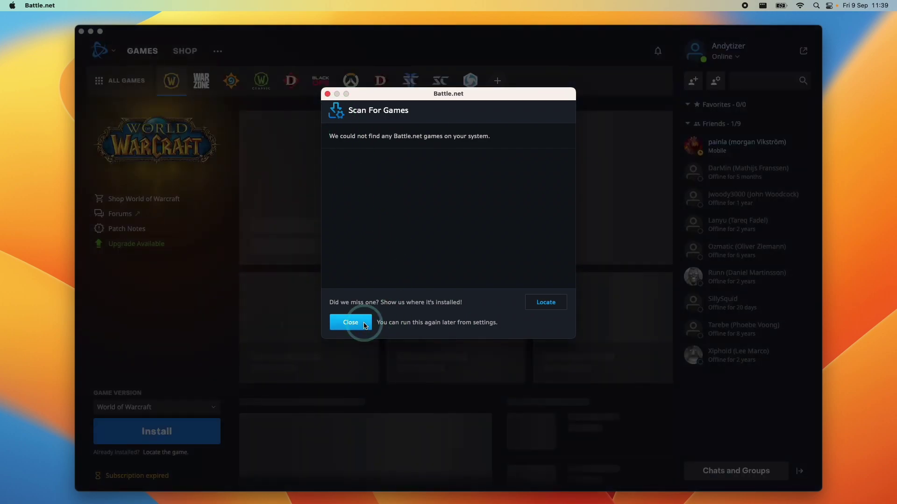
Dismiss the game scan results and step through all the welcome tour tips
left_click(350, 322)
left_click(588, 304)
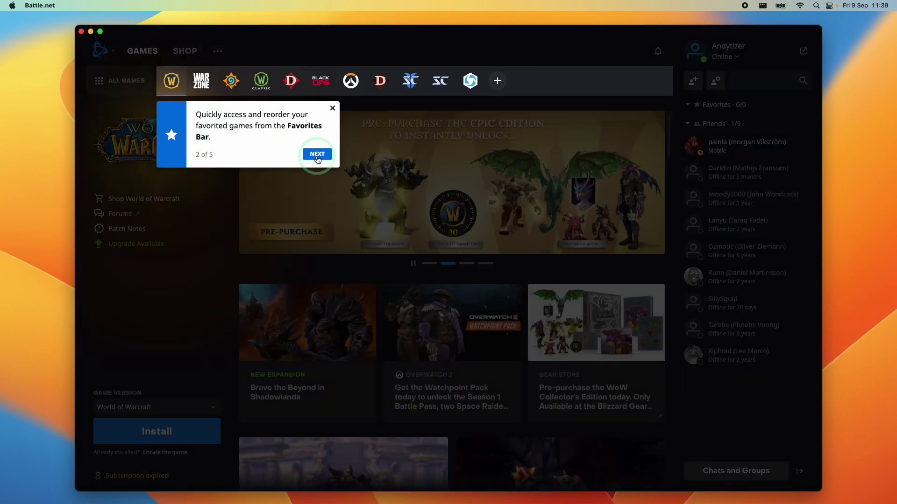
left_click(322, 154)
left_click(406, 95)
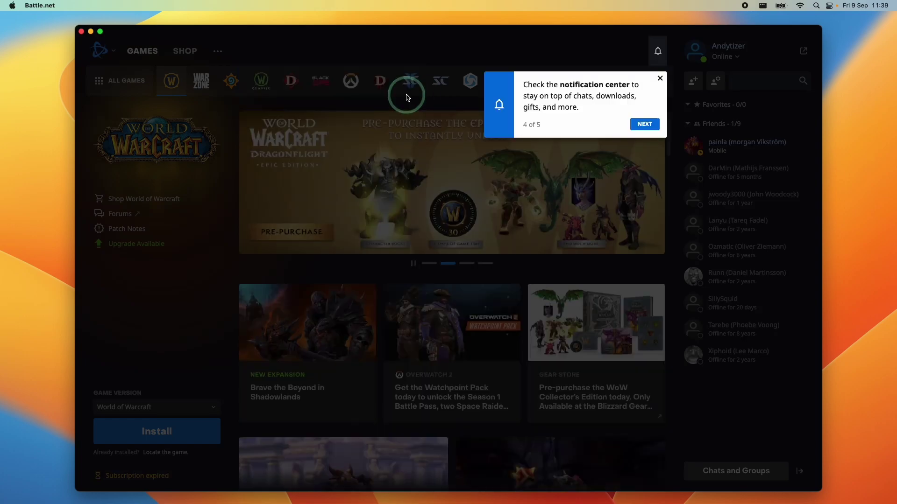
left_click(644, 125)
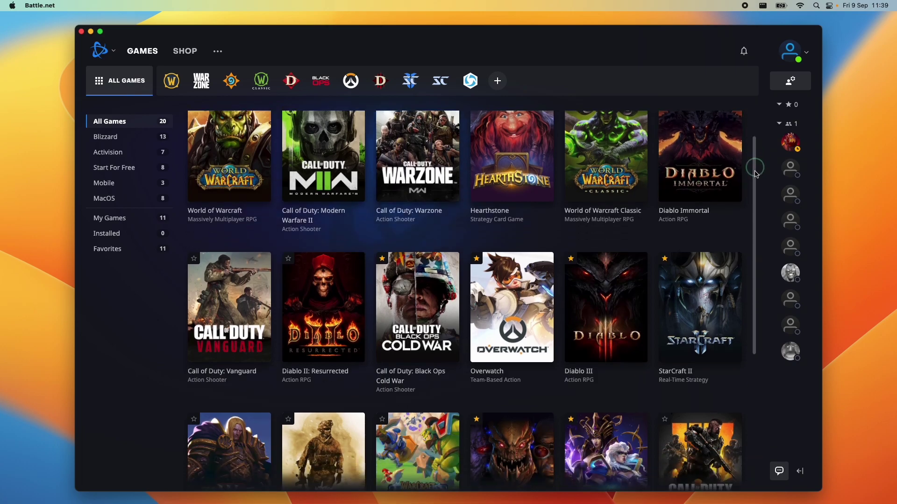
left_click_drag(757, 146, 752, 320)
scroll(579, 394, "up", 10)
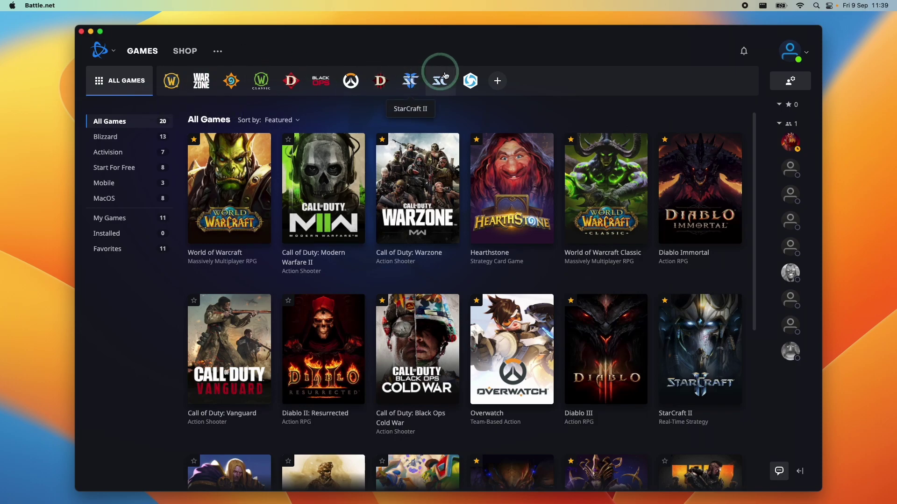
Browse the Battle.net Shop and its category menu
left_click(185, 51)
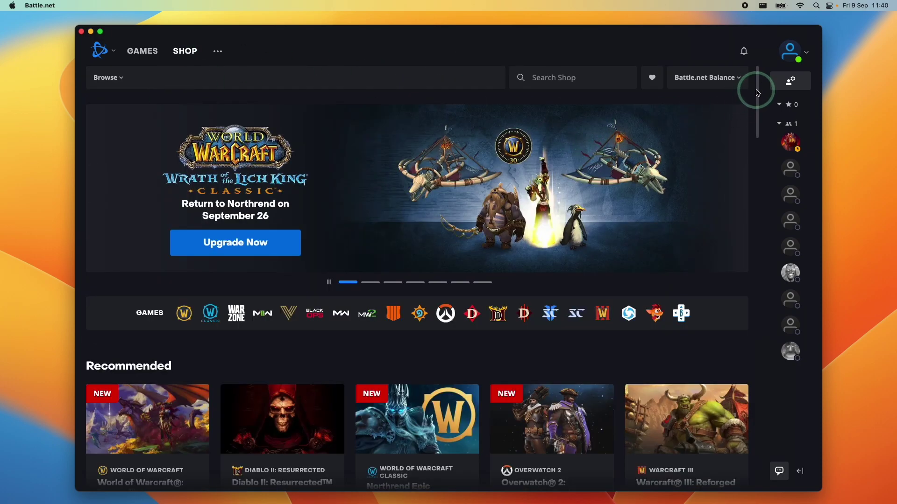
left_click_drag(757, 92, 335, 95)
left_click(120, 81)
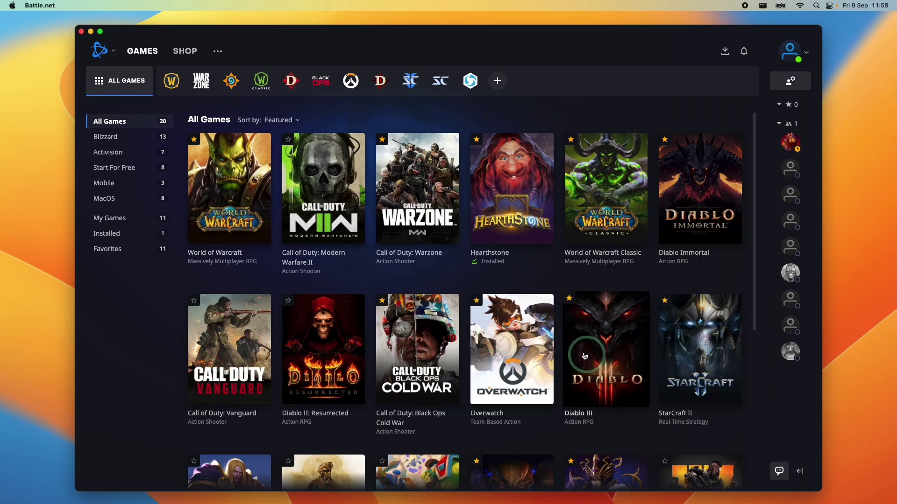
Install Diablo III from its game page and launch it with Play
left_click(593, 366)
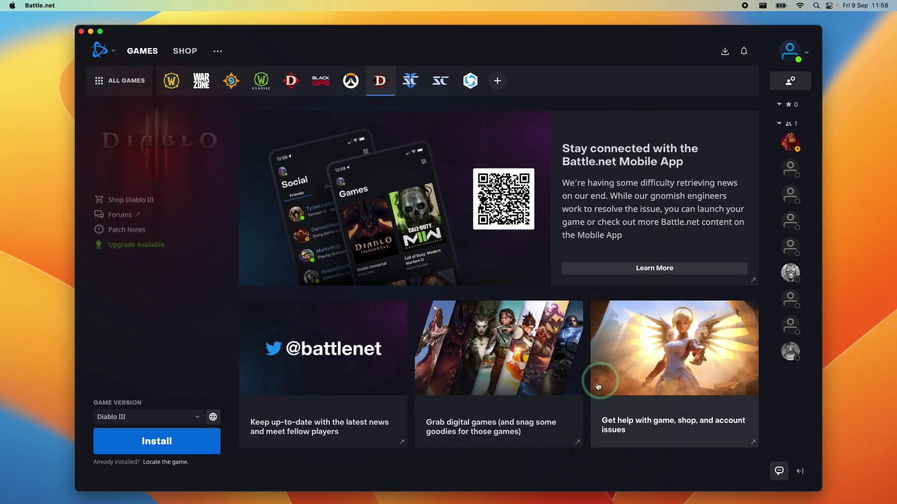
left_click(157, 443)
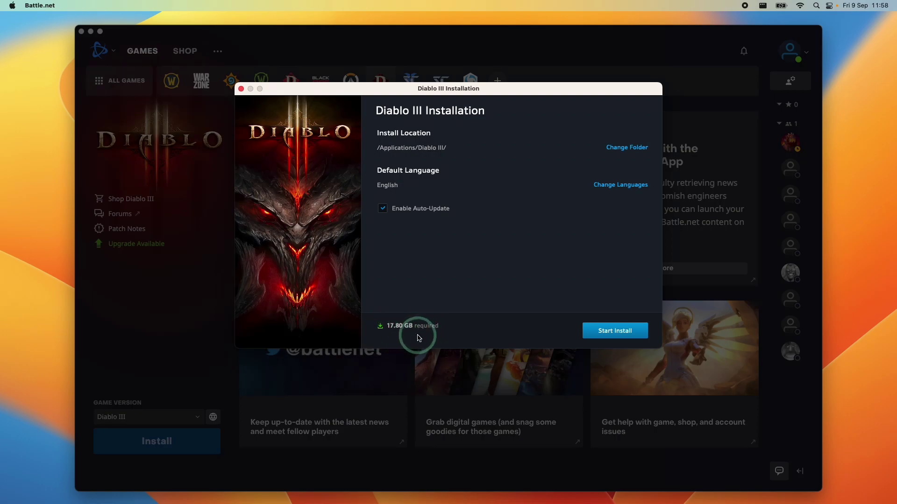
left_click(624, 334)
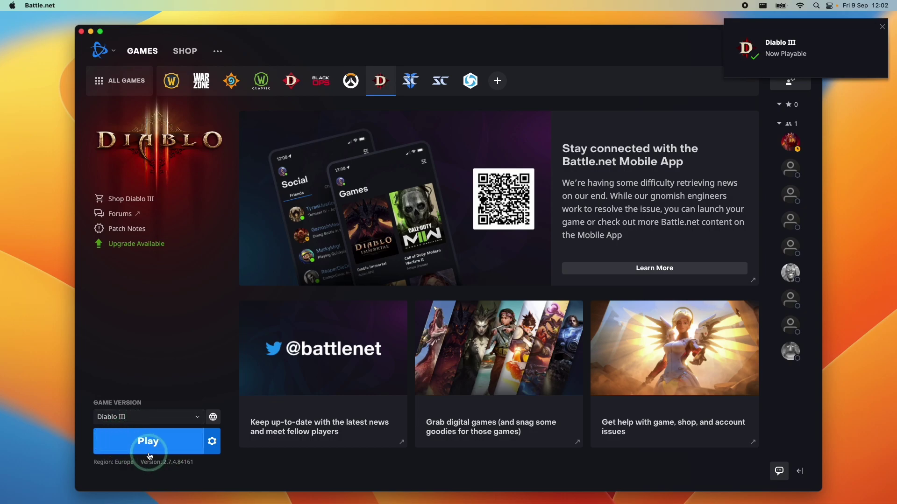
left_click(147, 448)
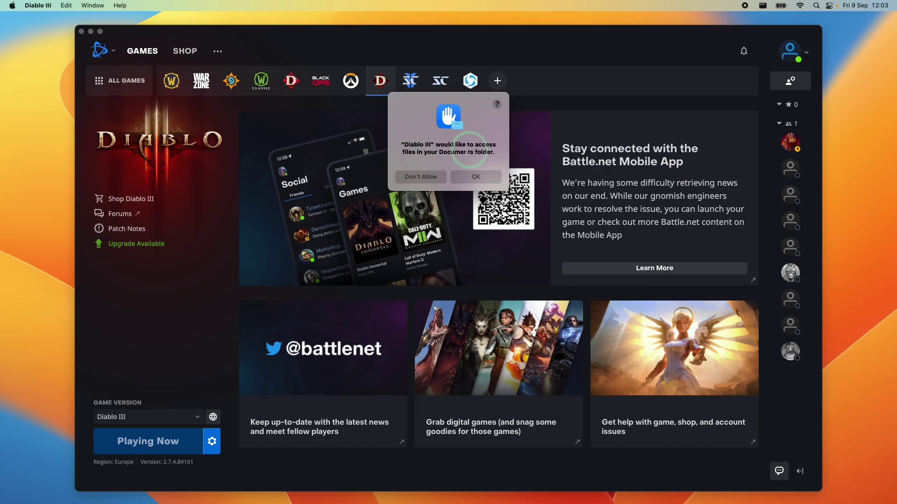
Grant Documents access, resume the Heart of Sin game, and enter the Arreat Crater portal
left_click(466, 178)
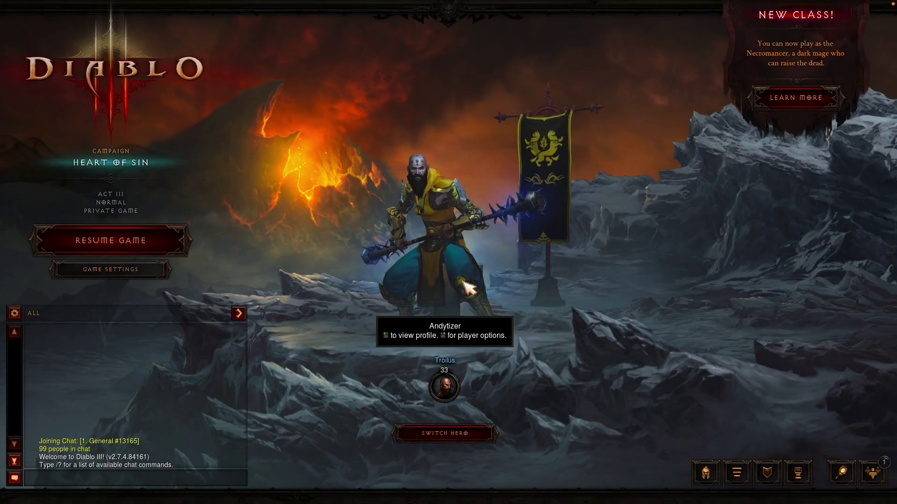
left_click(141, 248)
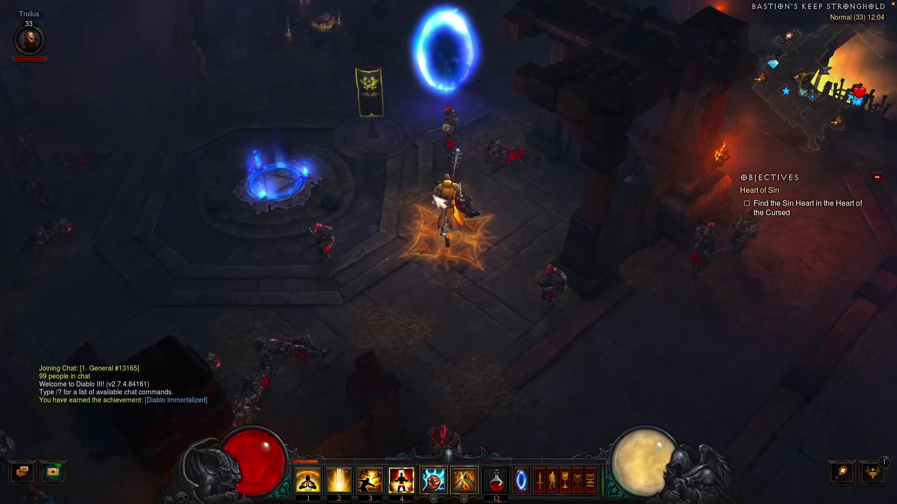
left_click(478, 207)
left_click(424, 141)
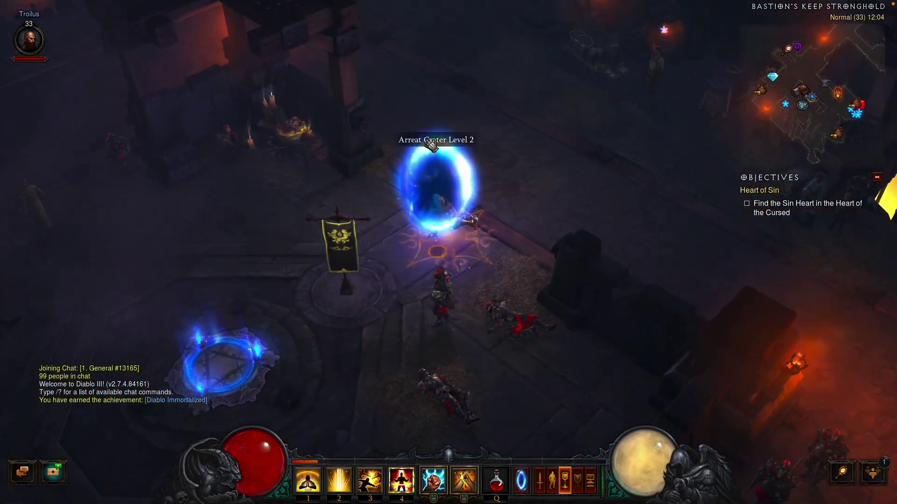
left_click(431, 145)
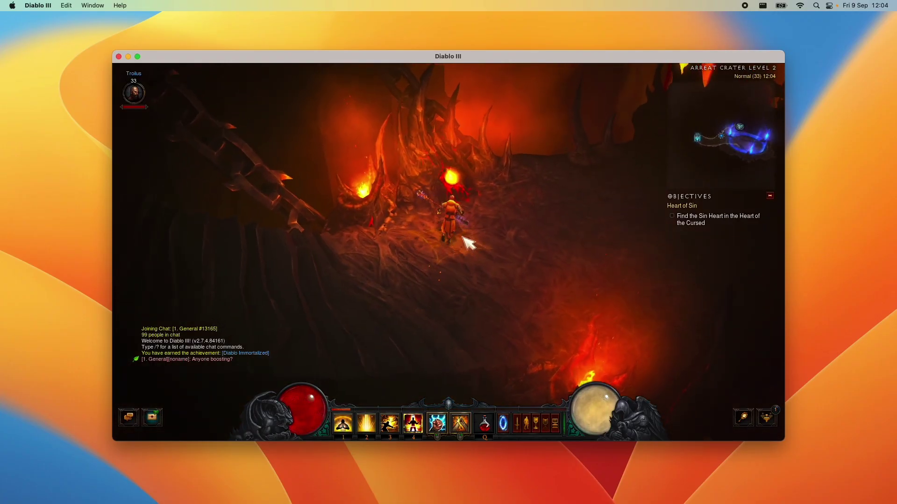
Bring the Diablo III window back to the front and run the hero around the crater
left_click(481, 266)
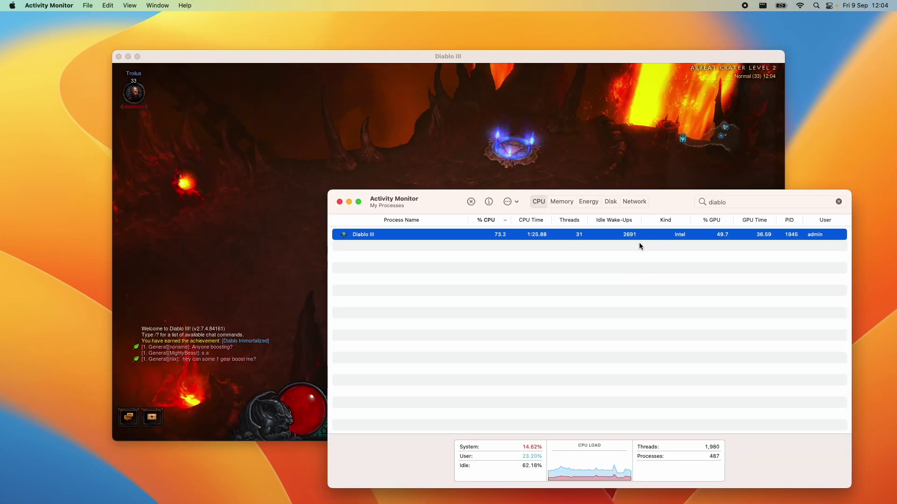
left_click(500, 142)
left_click(345, 203)
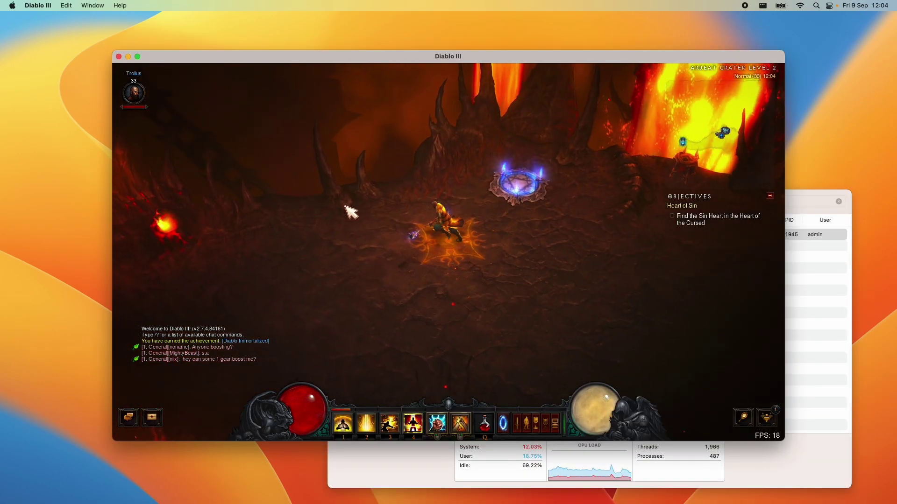
left_click(485, 243)
left_click(459, 276)
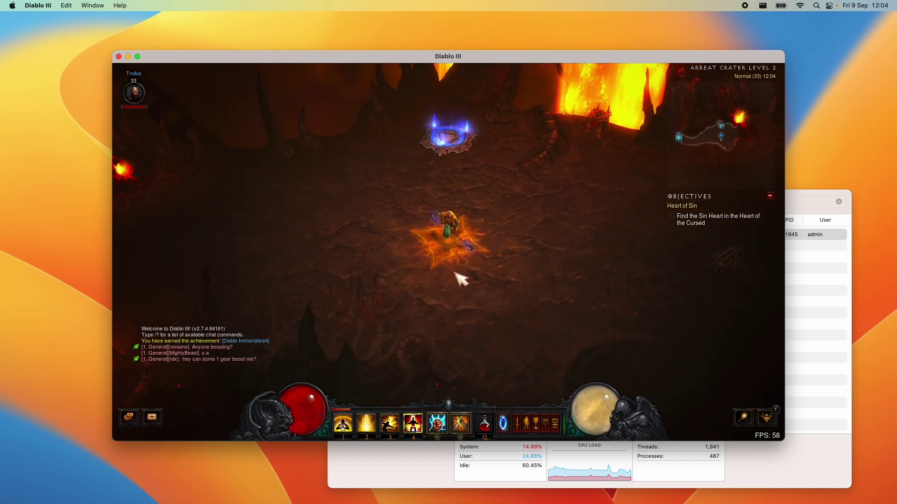
Smash a bone pile and walk the hero deeper into Arreat Crater Level 2
left_click(504, 244)
left_click(455, 211)
left_click(656, 313)
mouse_move(369, 285)
left_mouse_down()
mouse_move(330, 204)
mouse_move(300, 216)
mouse_move(344, 248)
left_mouse_up()
left_click_drag(436, 320, 498, 235)
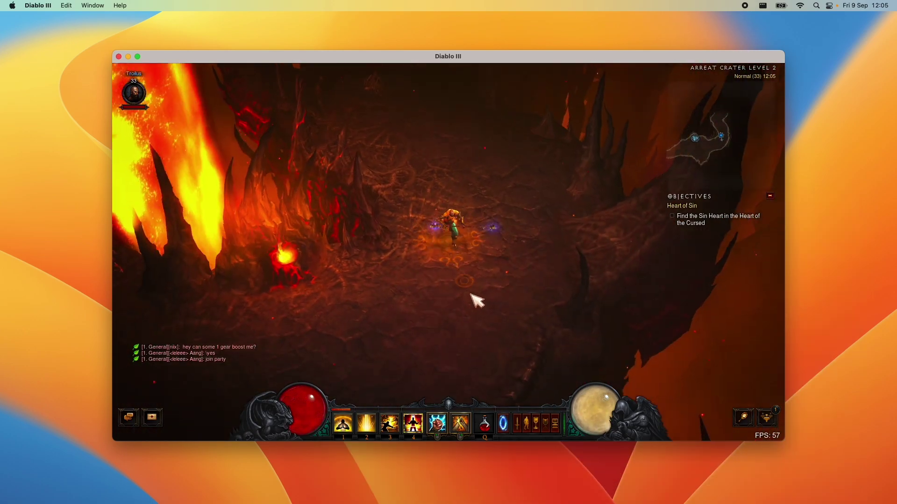
mouse_move(471, 293)
left_mouse_down()
mouse_move(462, 223)
mouse_move(407, 224)
mouse_move(458, 160)
mouse_move(468, 226)
mouse_move(428, 182)
left_mouse_up()
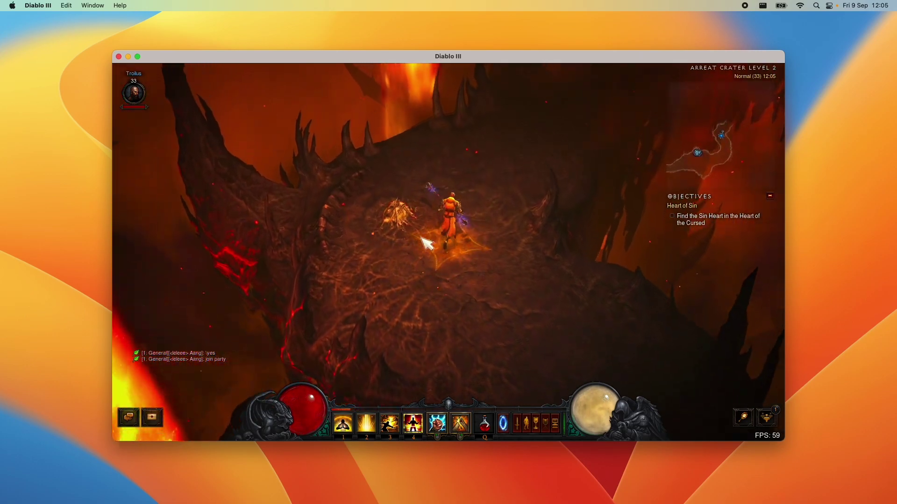